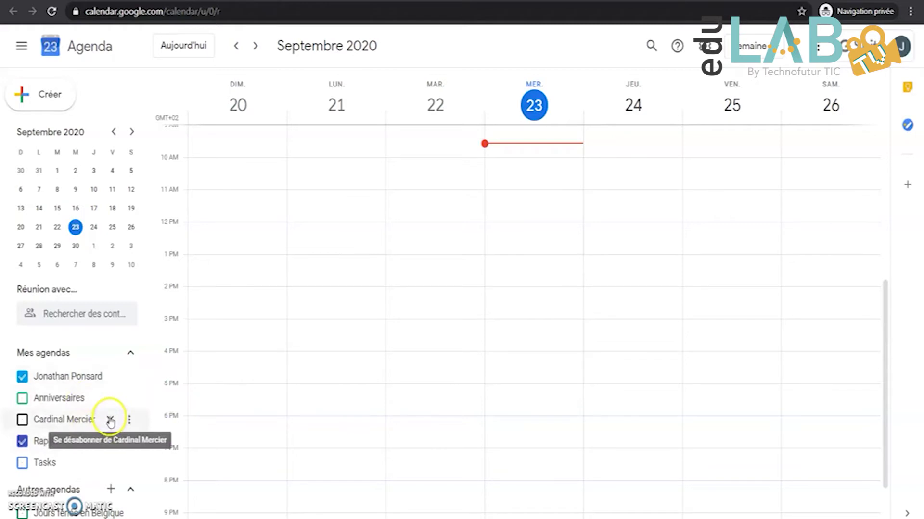
- Remove the Cardinal Mercier calendar from the list of own calendars and confirm its removal
left_click(110, 422)
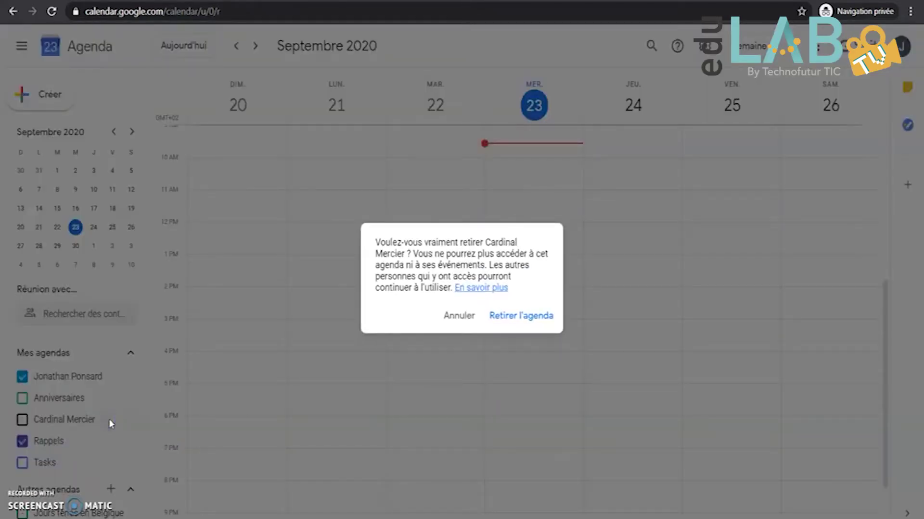
left_click(537, 315)
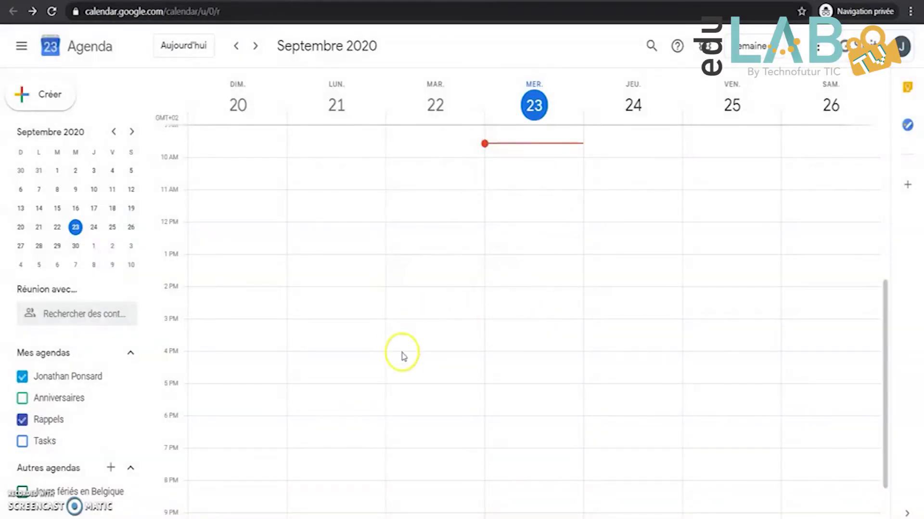
- Create a new calendar named Semainier and return to the weekly view
left_click(111, 472)
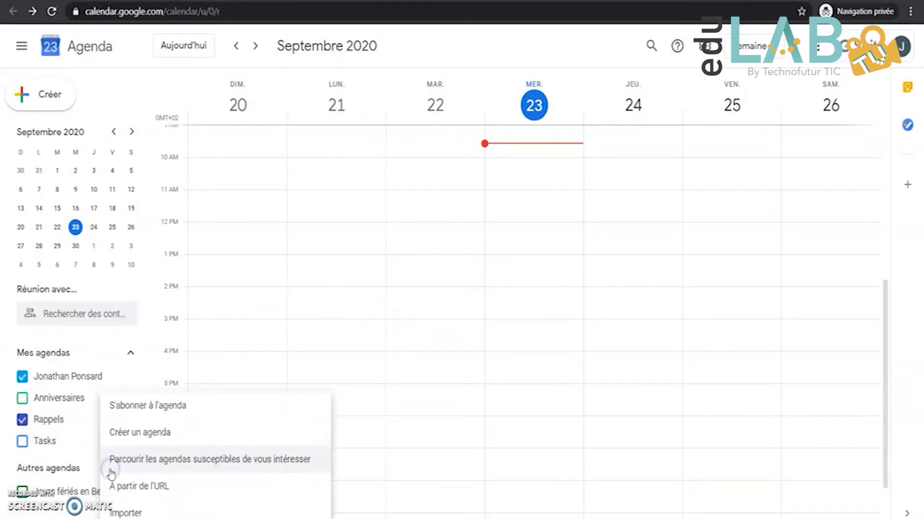
left_click(130, 443)
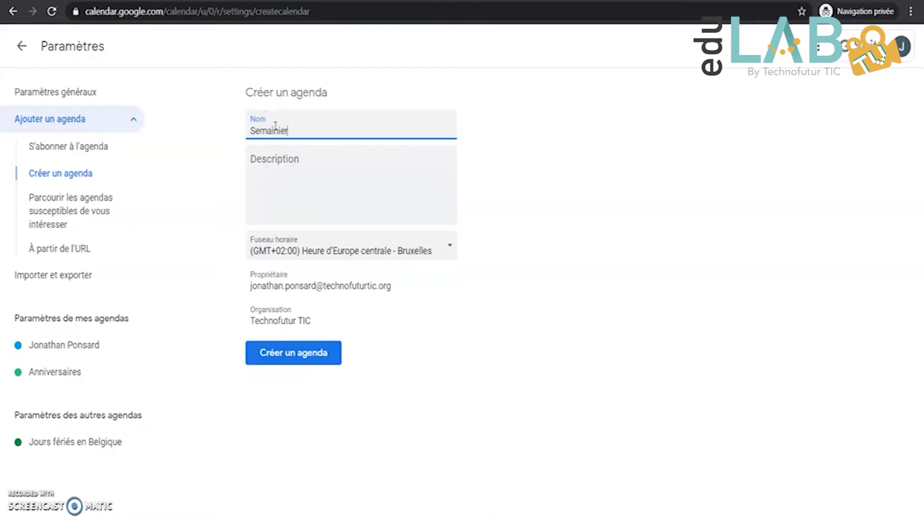
left_click(297, 356)
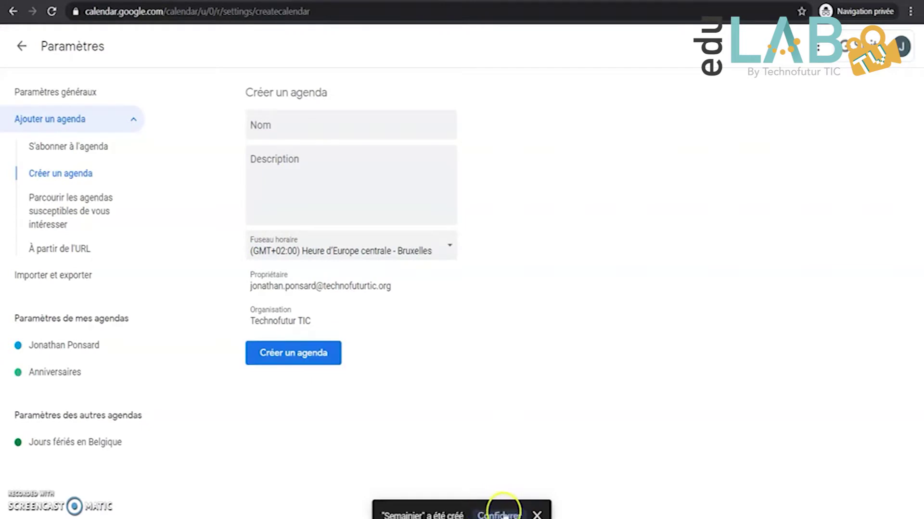
left_click(21, 46)
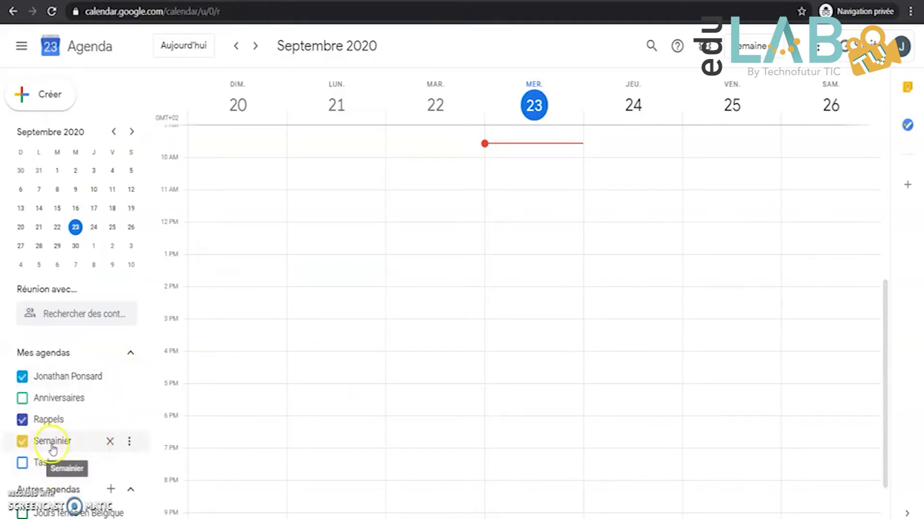
- Examine the Semainier calendar's sharing settings, including its access permissions and the option to share with specific people
left_click(129, 442)
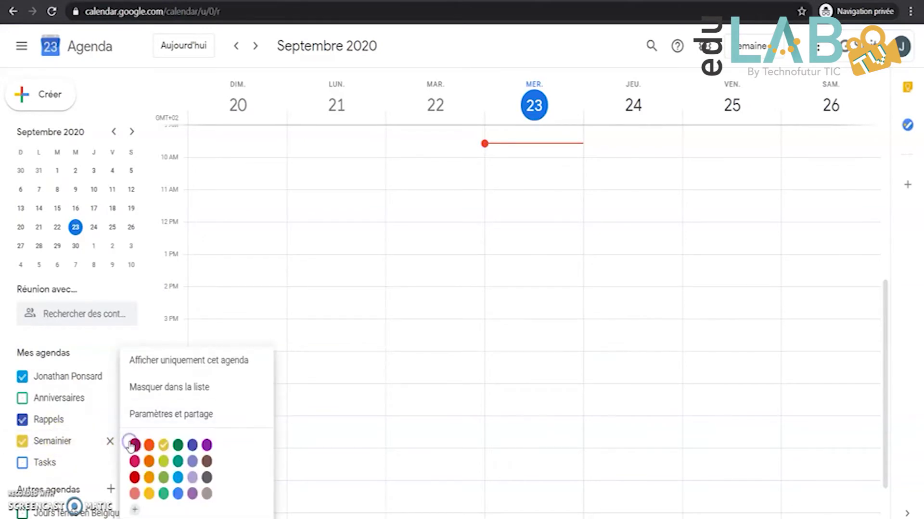
left_click(159, 415)
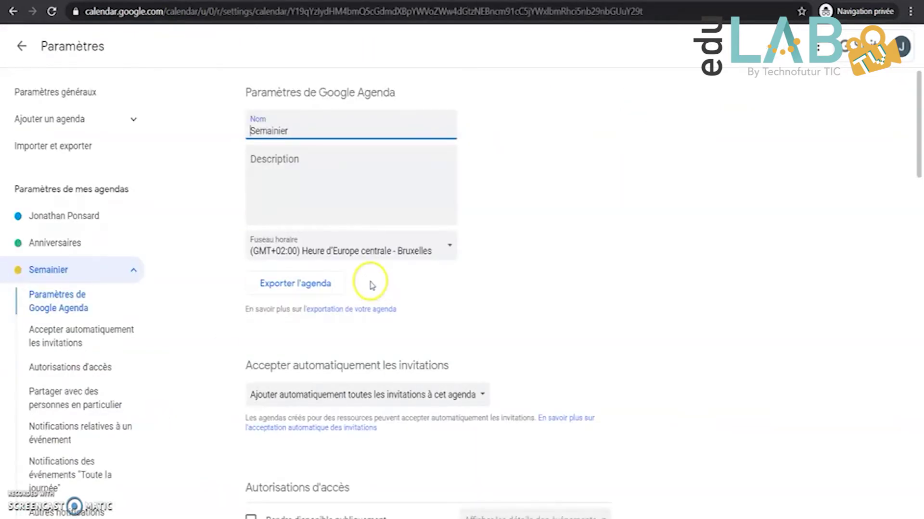
scroll(370, 279, "down", 5)
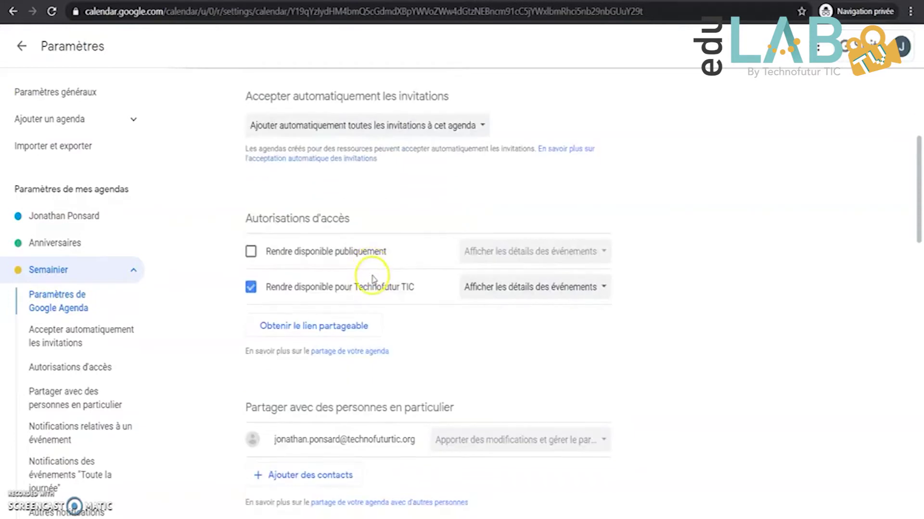
scroll(372, 279, "down", 3)
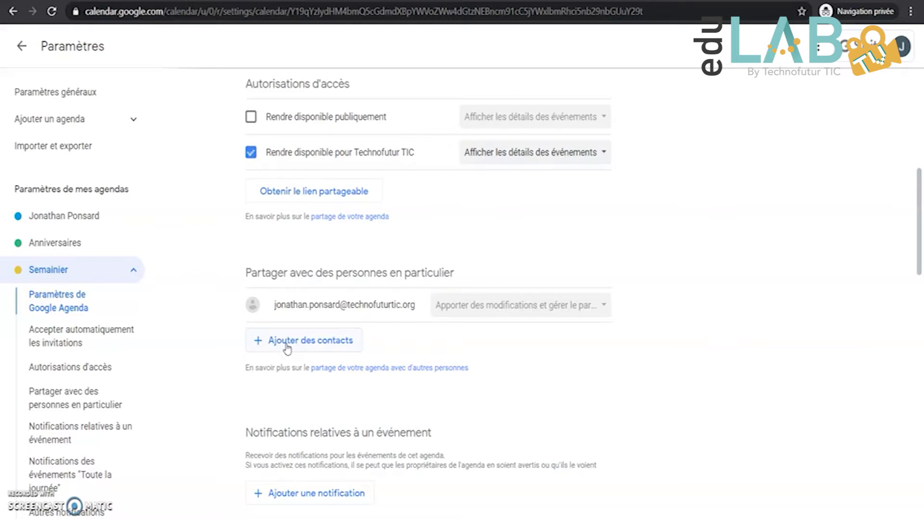
scroll(260, 336, "up", 2)
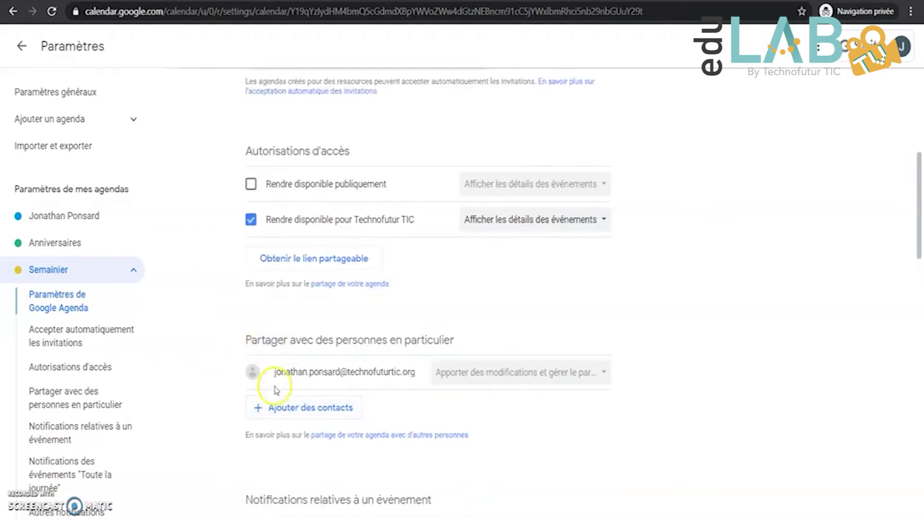
scroll(278, 407, "up", 3)
scroll(276, 408, "up", 3)
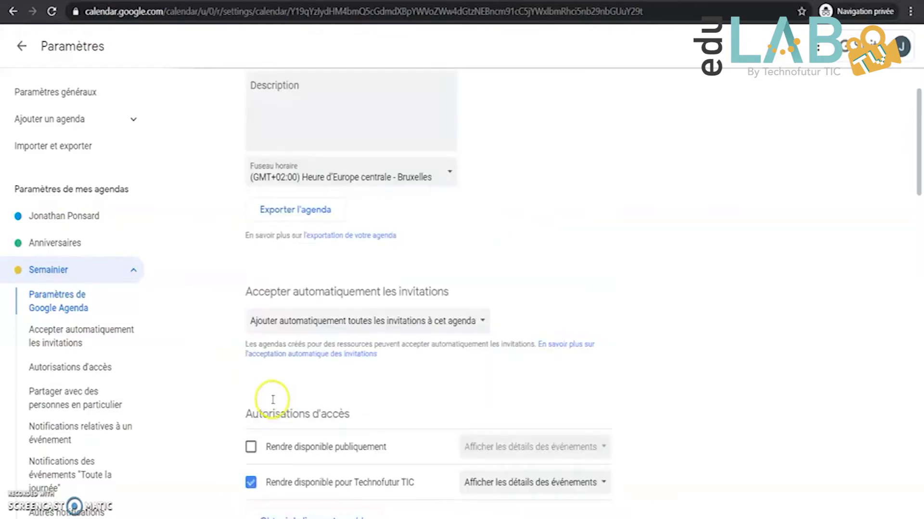
- In the general settings, set the date format to 31/12/2020 and the time format to 13:00
left_click(65, 96)
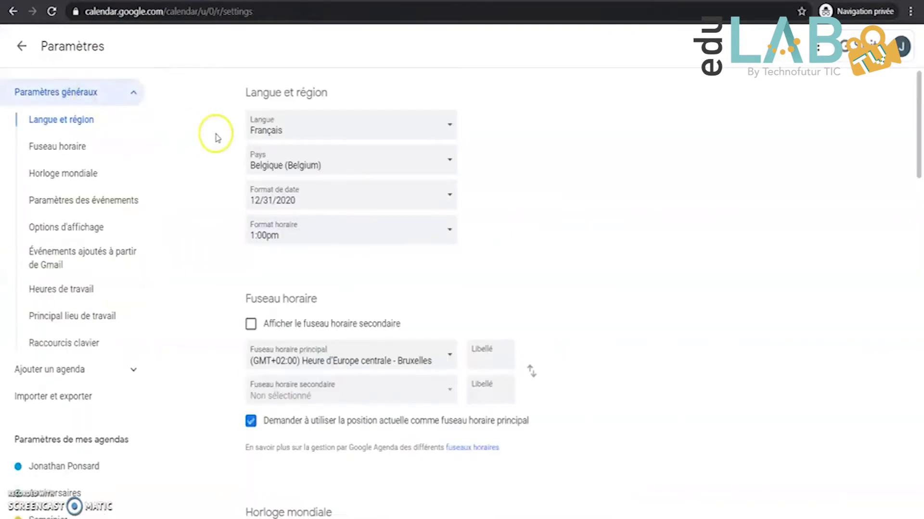
left_click(324, 205)
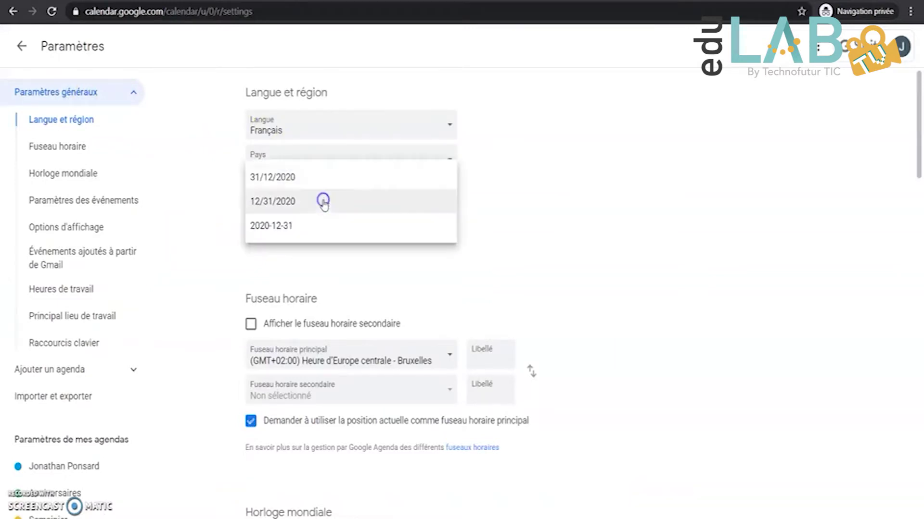
left_click(301, 181)
left_click(330, 244)
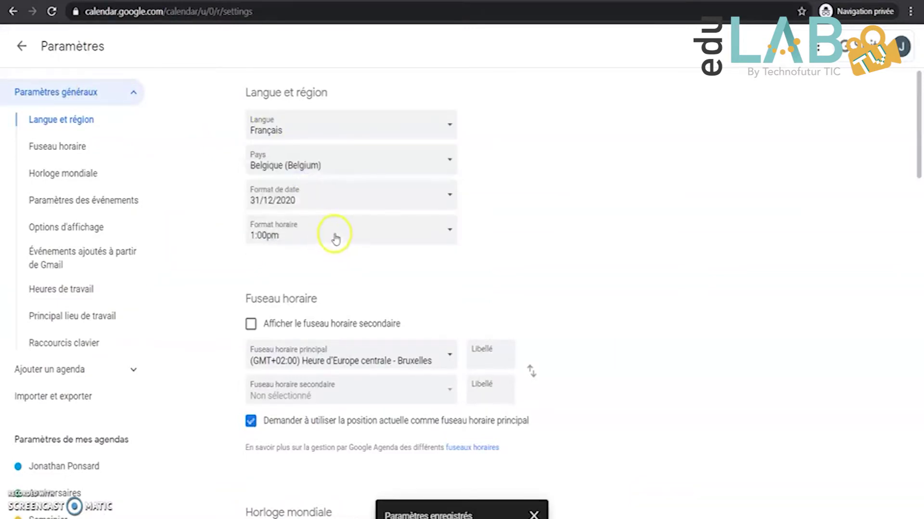
left_click(320, 260)
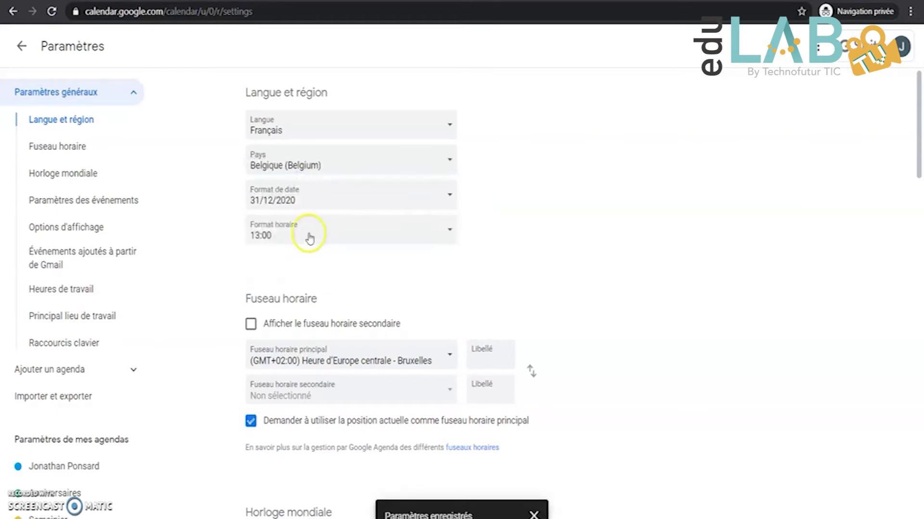
- Turn the shortened meetings option (Réunions abrégées) off and back on in the event settings
scroll(313, 245, "down", 4)
scroll(315, 247, "down", 5)
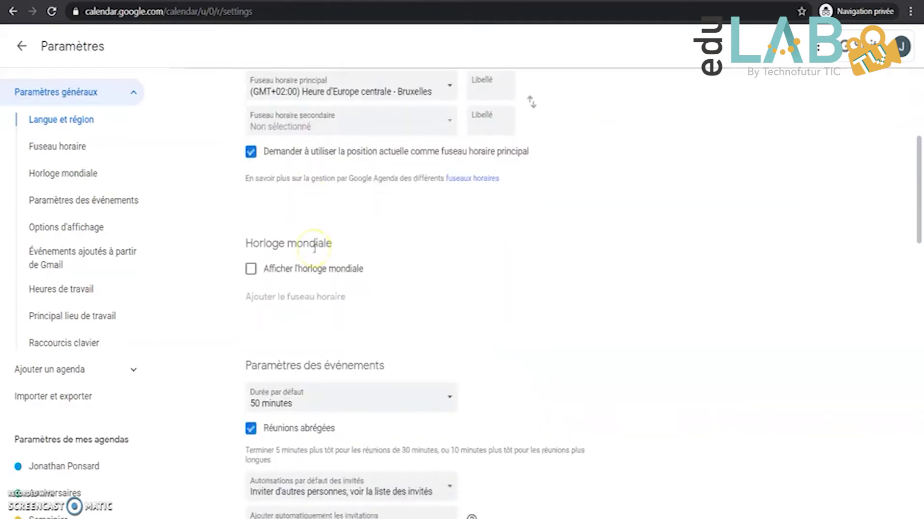
left_click(251, 228)
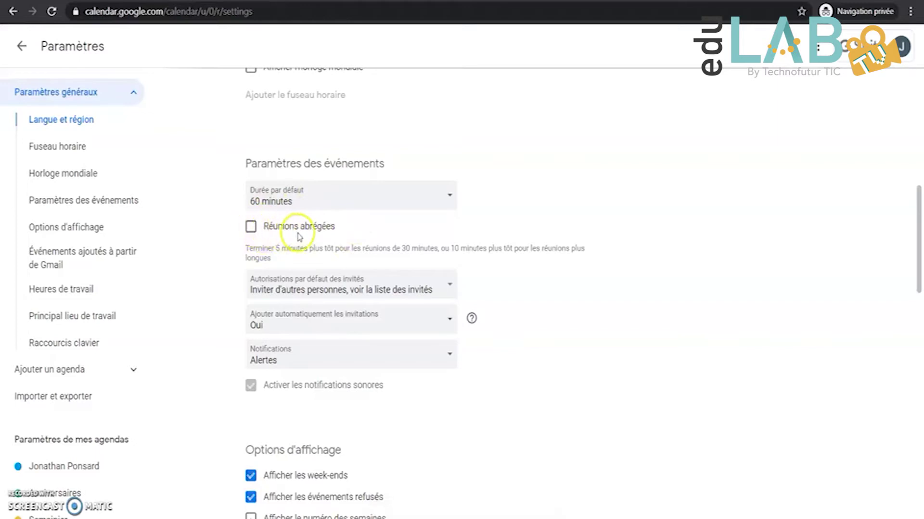
left_click(251, 227)
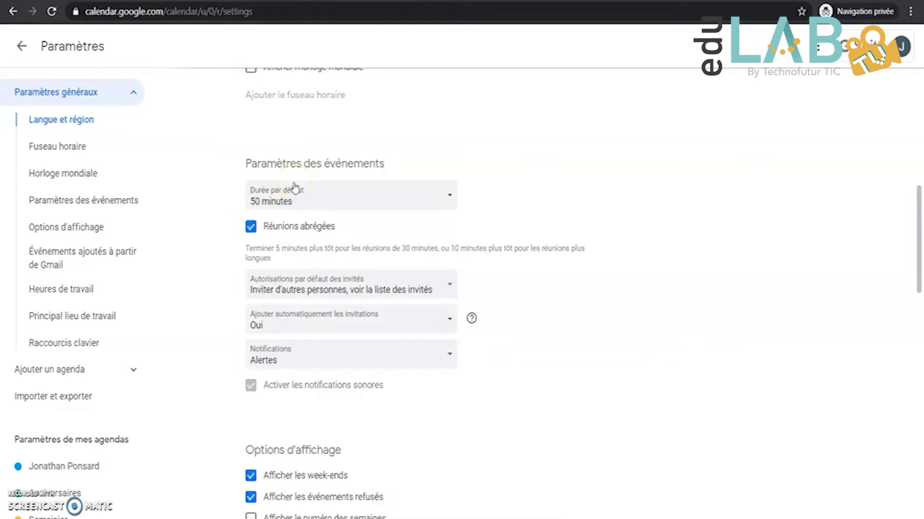
- Disable the display of weekends (Afficher les week-ends) in the calendar's display options
scroll(327, 248, "down", 3)
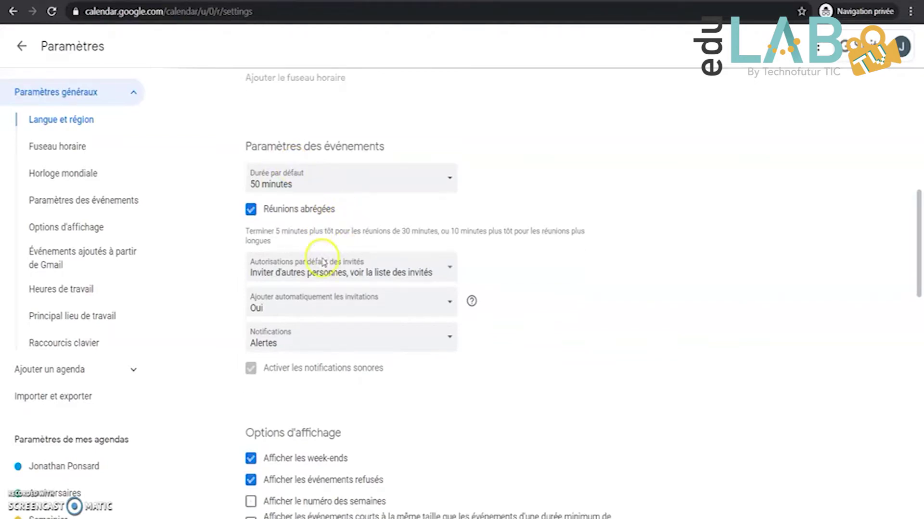
scroll(326, 248, "down", 1)
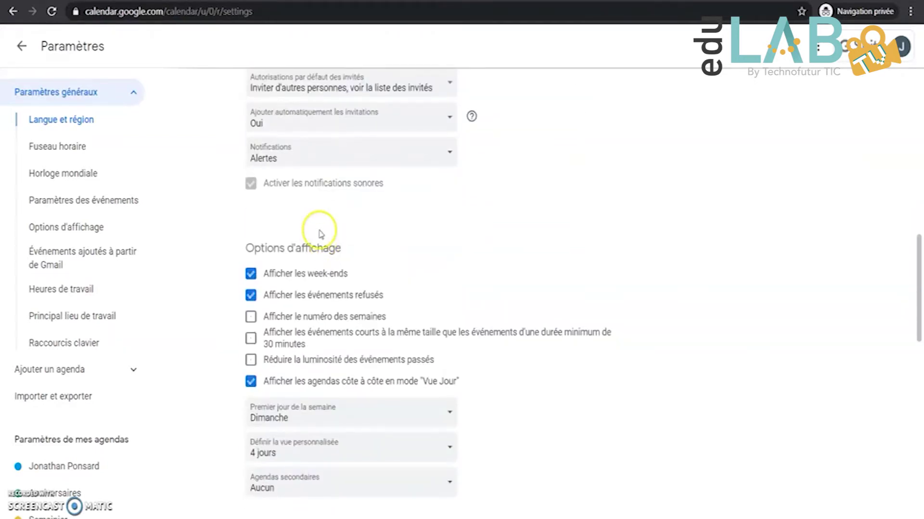
left_click(250, 278)
- Set the first day of the week to Lundi and the custom view to 5 jours
scroll(308, 359, "down", 1)
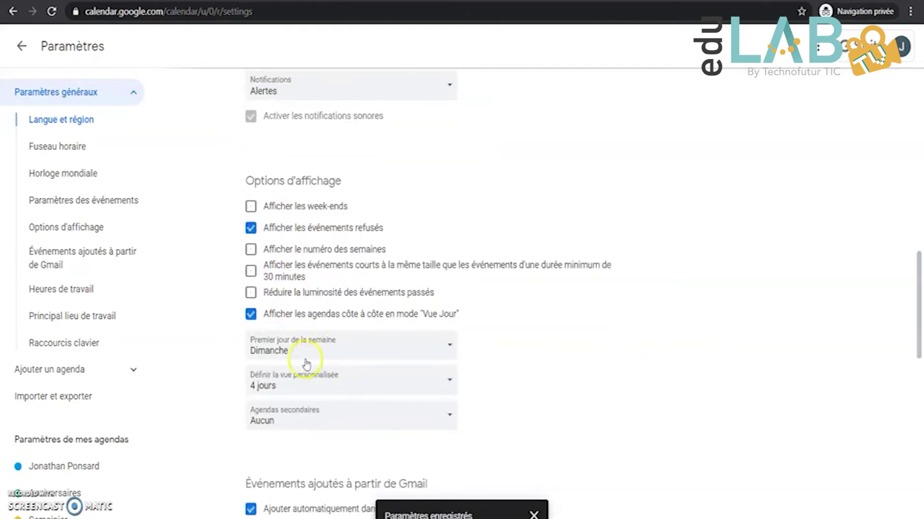
left_click(297, 351)
left_click(280, 378)
left_click(313, 383)
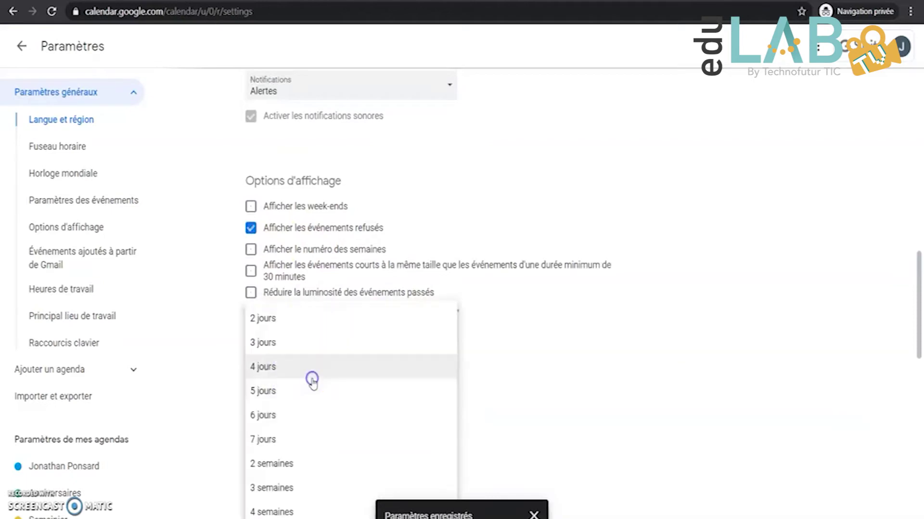
left_click(273, 394)
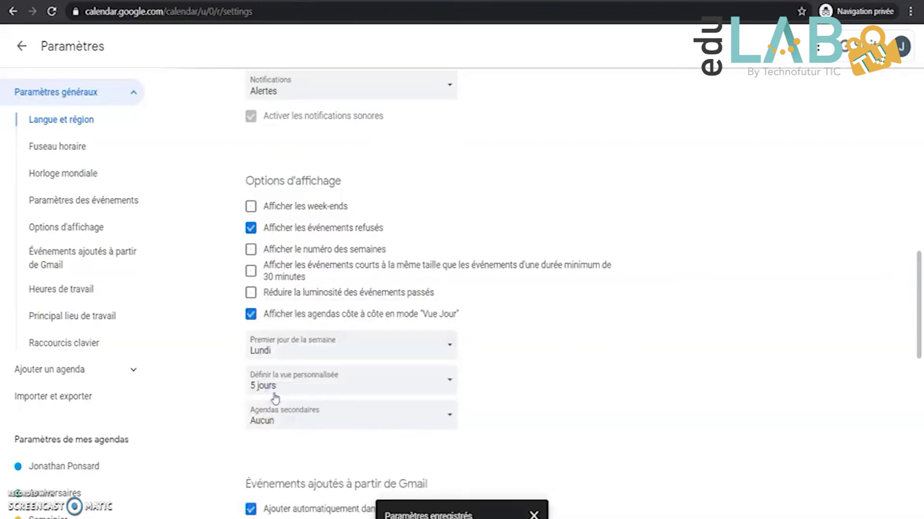
- Leave the general settings and return to the weekly calendar view
scroll(275, 398, "down", 4)
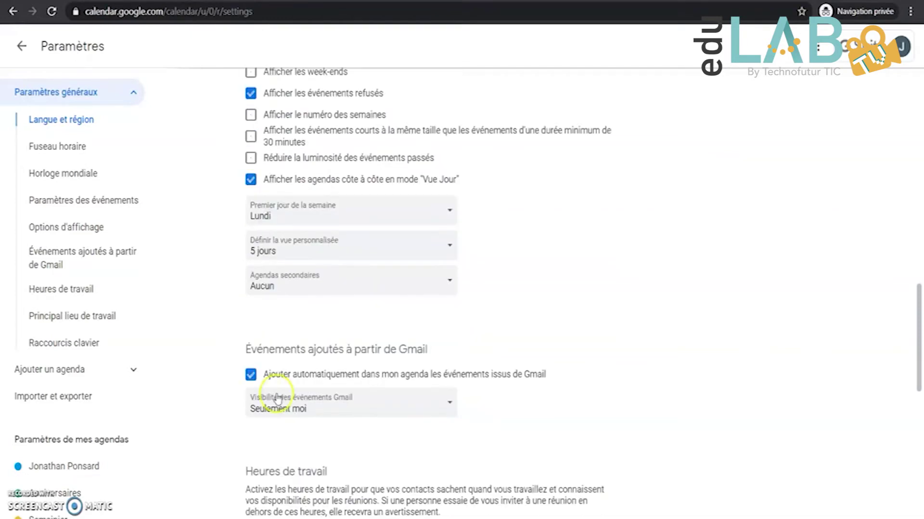
scroll(278, 380, "up", 5)
left_click(8, 25)
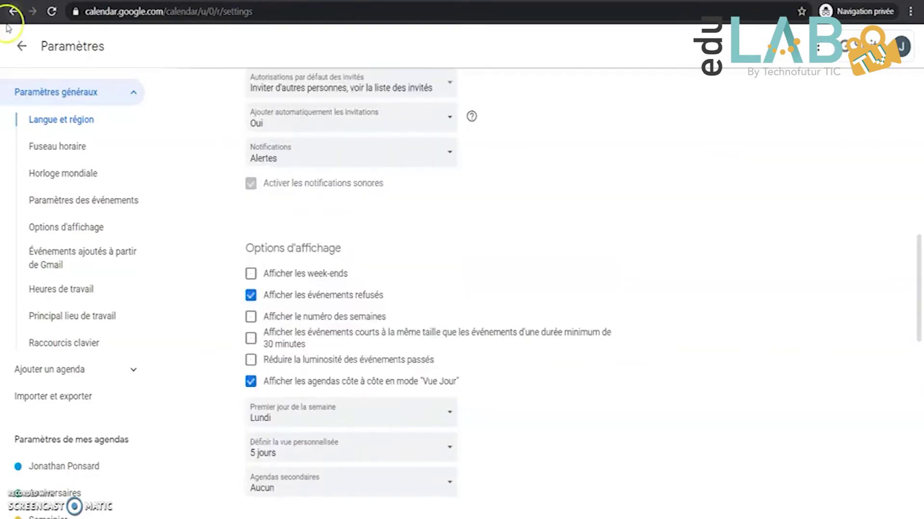
left_click(23, 47)
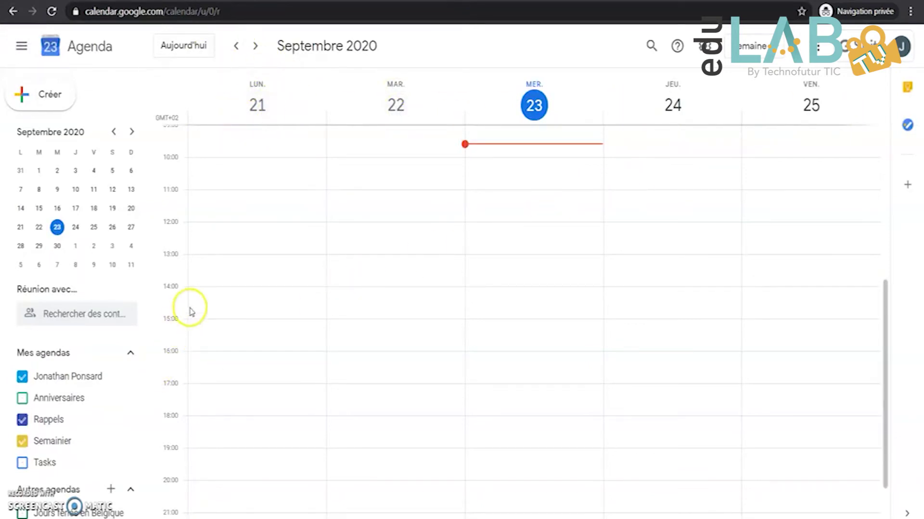
- Show only the Semainier calendar in the weekly view, hiding all other calendars
mouse_move(120, 453)
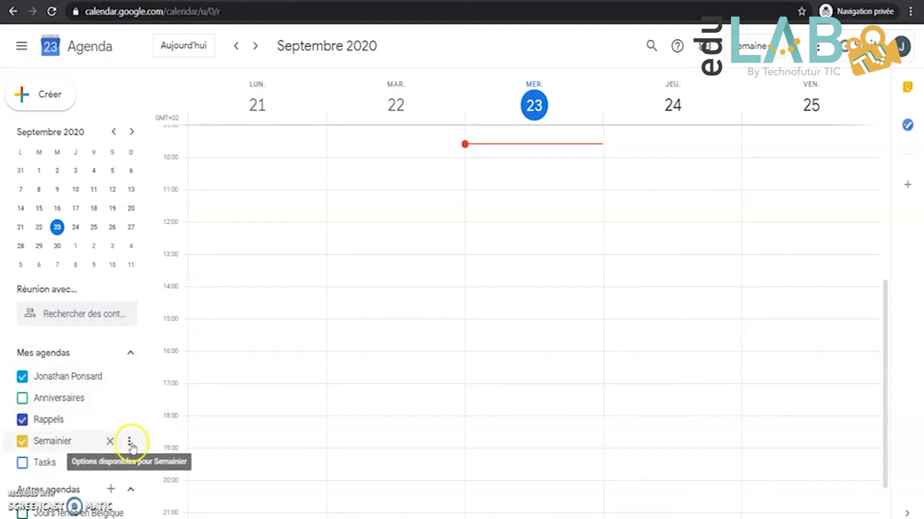
left_click(128, 443)
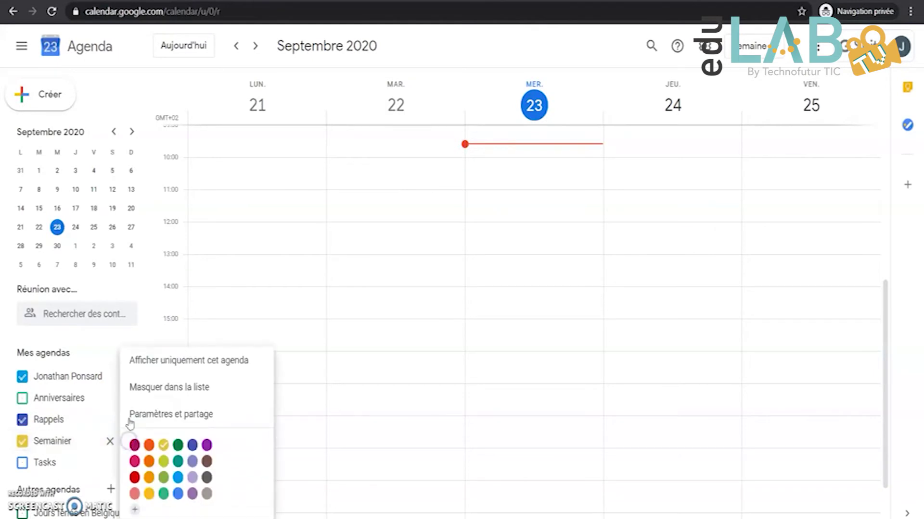
left_click(163, 360)
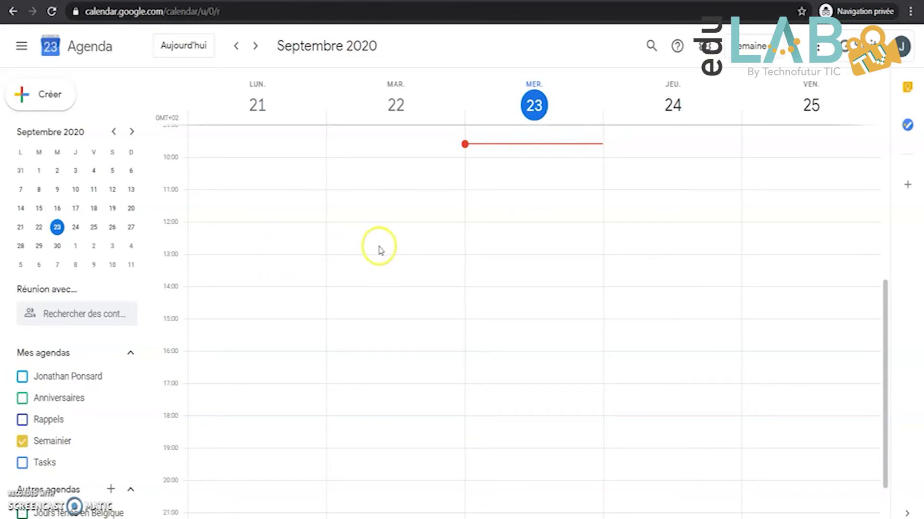
- Start a new event titled Mathématiques on Tuesday 22 September 2020 in the Semainier calendar, with a start time of 09:30
scroll(376, 246, "up", 2)
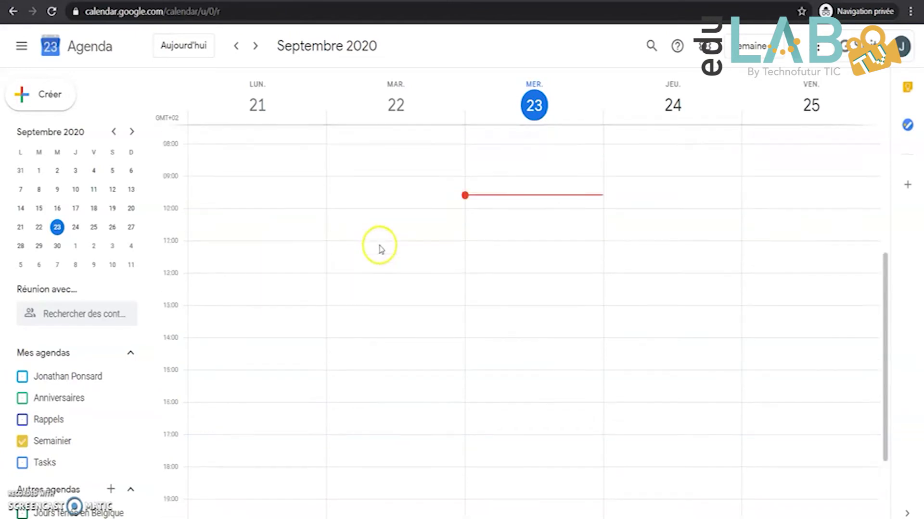
left_click(378, 212)
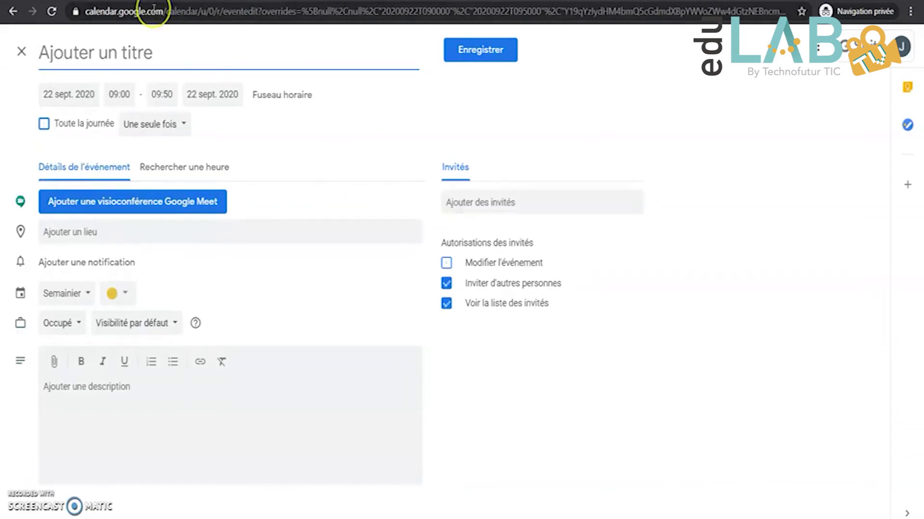
type("Mathématiques")
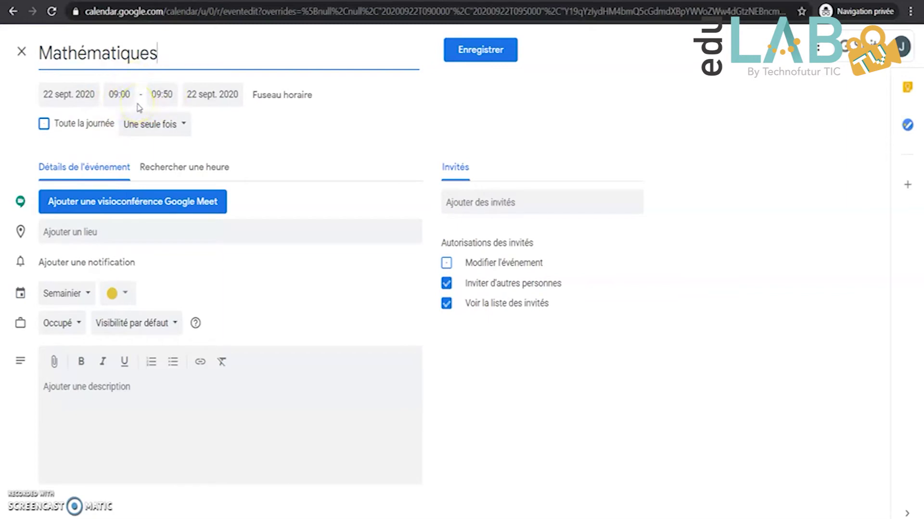
left_click(121, 94)
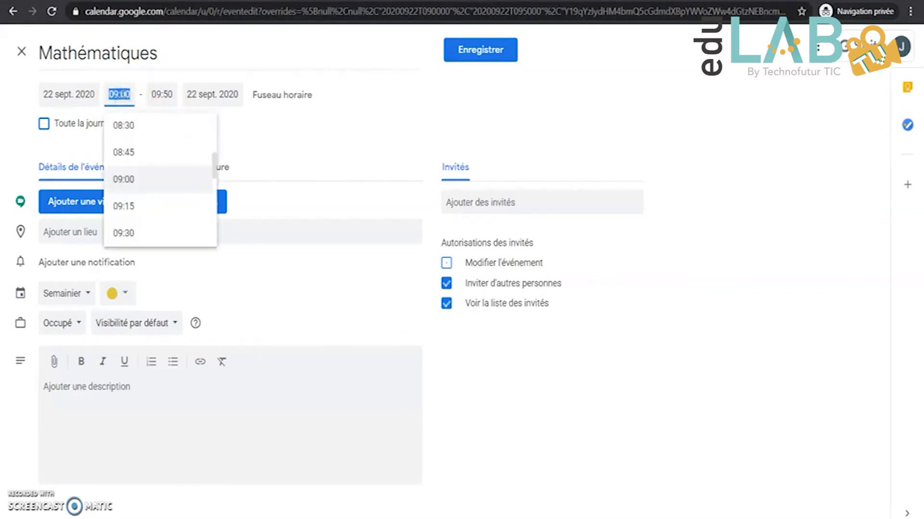
left_click(135, 233)
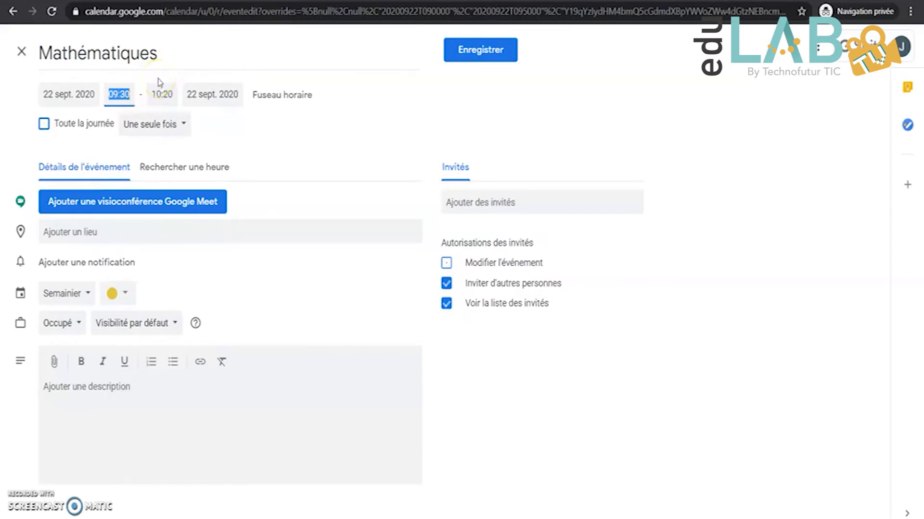
- Colour the Mathématiques event green, add the description headings Compétences, Compétences transversales and Objectifs, and save it, ignoring the notification prompt
left_click(124, 298)
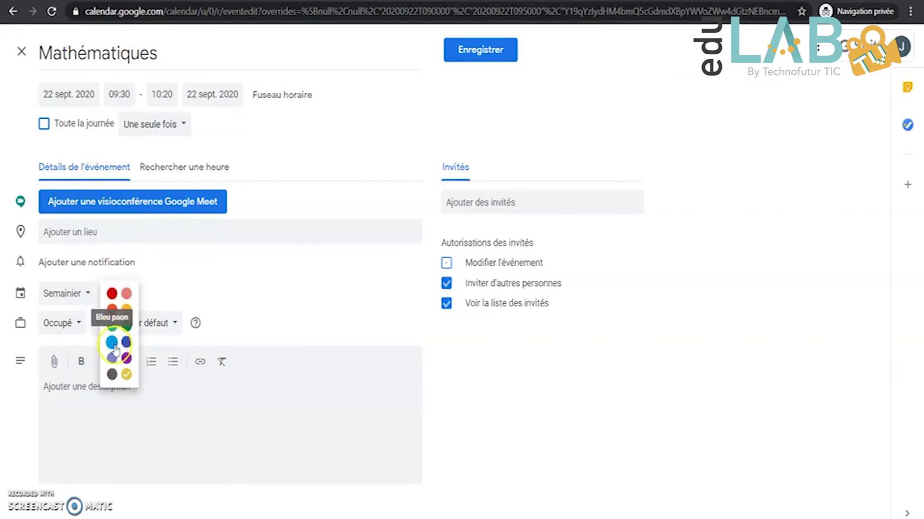
left_click(127, 327)
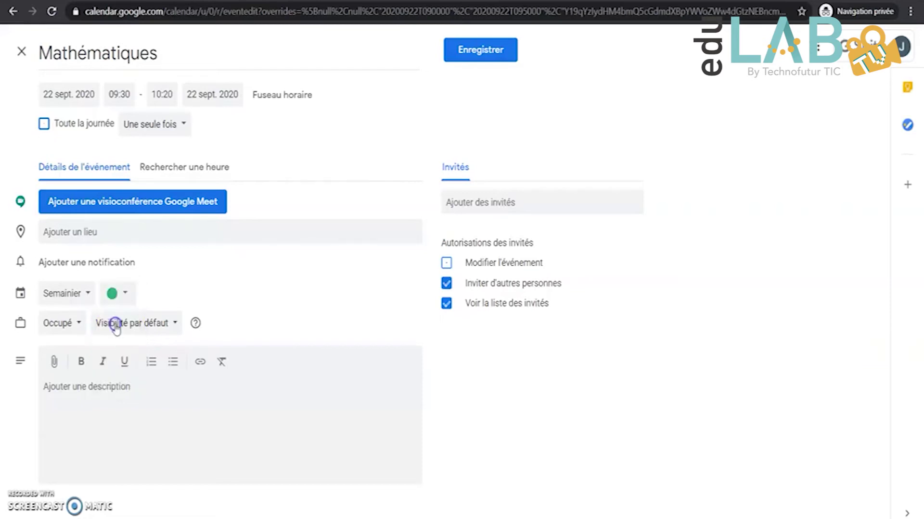
left_click(143, 389)
type("q")
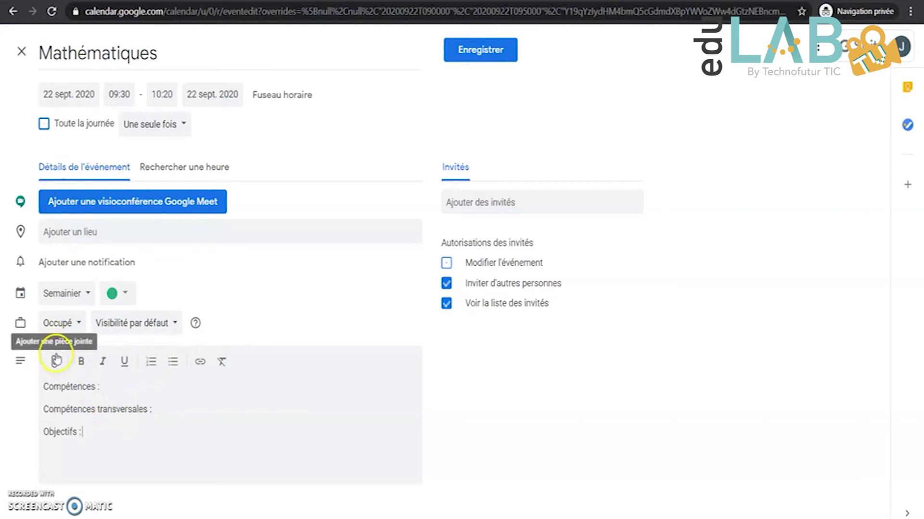
left_click(493, 56)
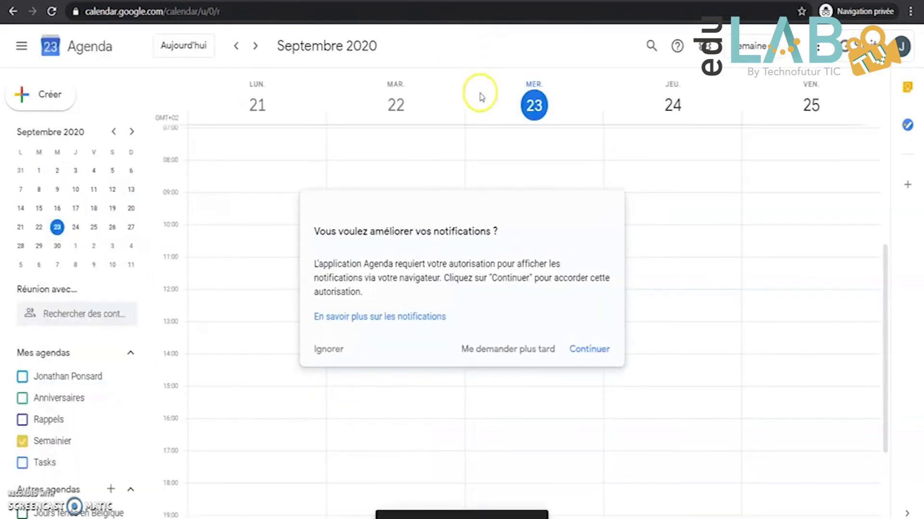
left_click(329, 349)
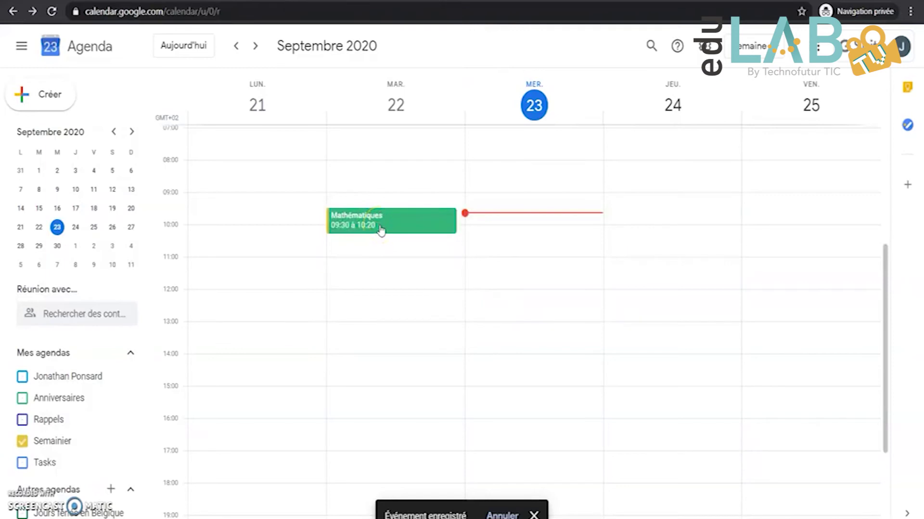
- View the details of the saved Mathématiques event, dismiss the help tip and close the details
left_click(376, 224)
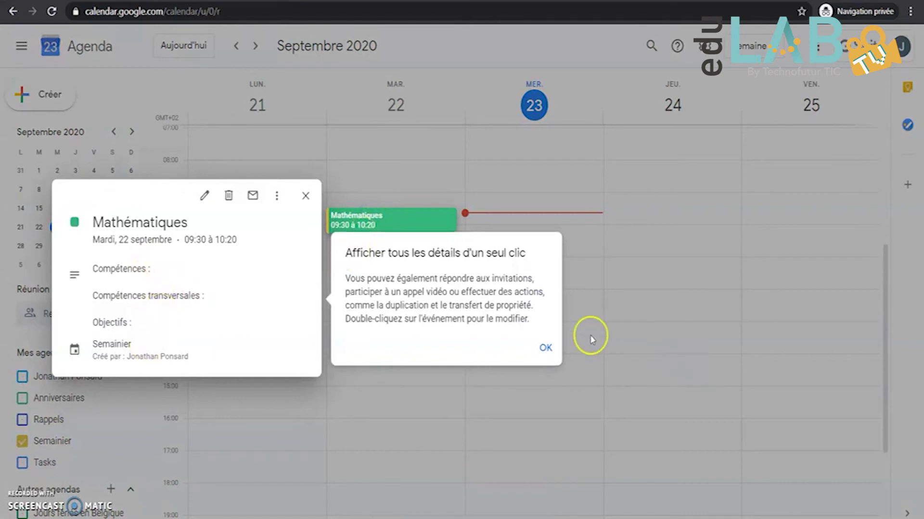
left_click(543, 350)
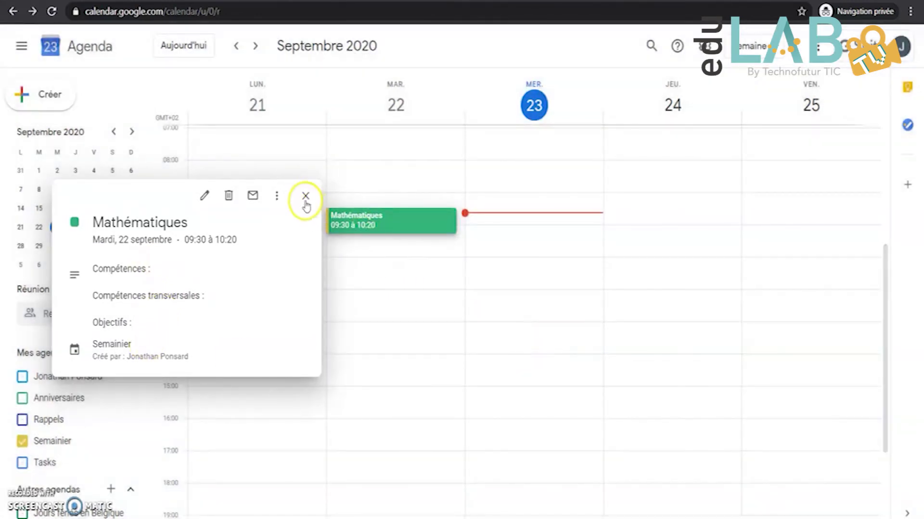
left_click(305, 195)
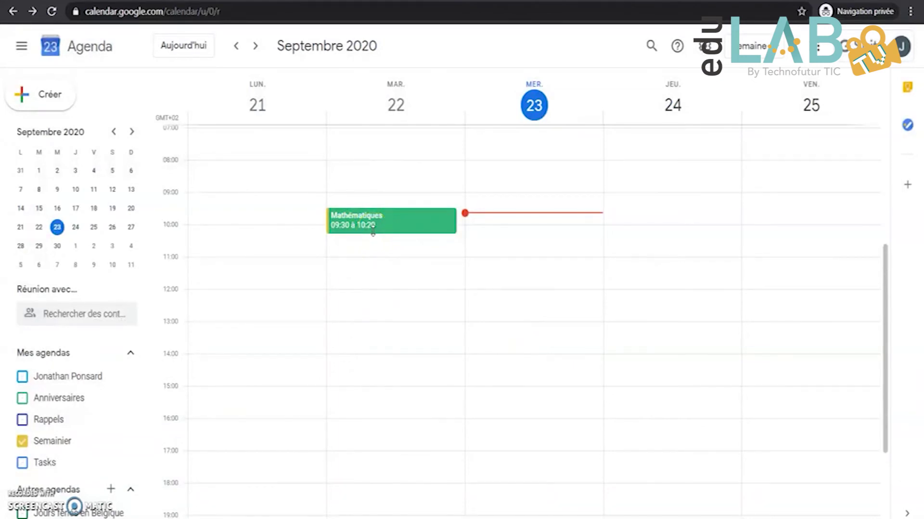
left_click(369, 223)
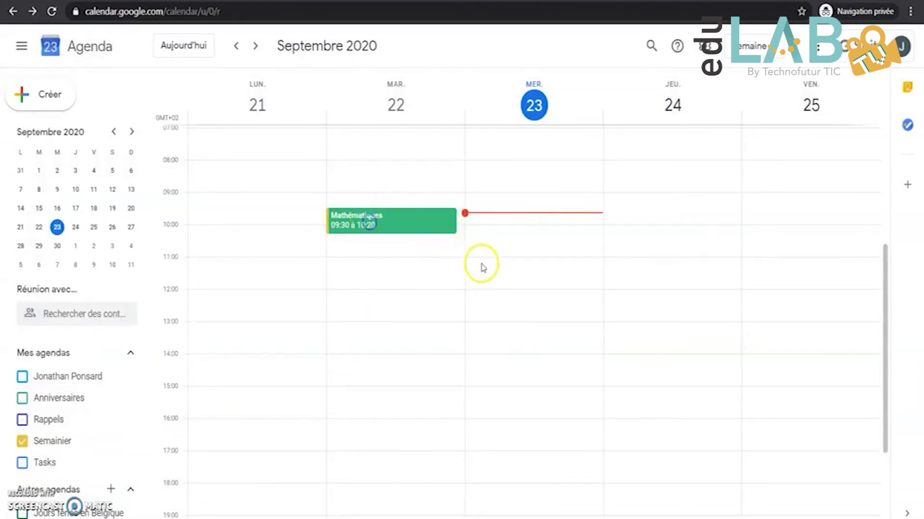
left_click(590, 252)
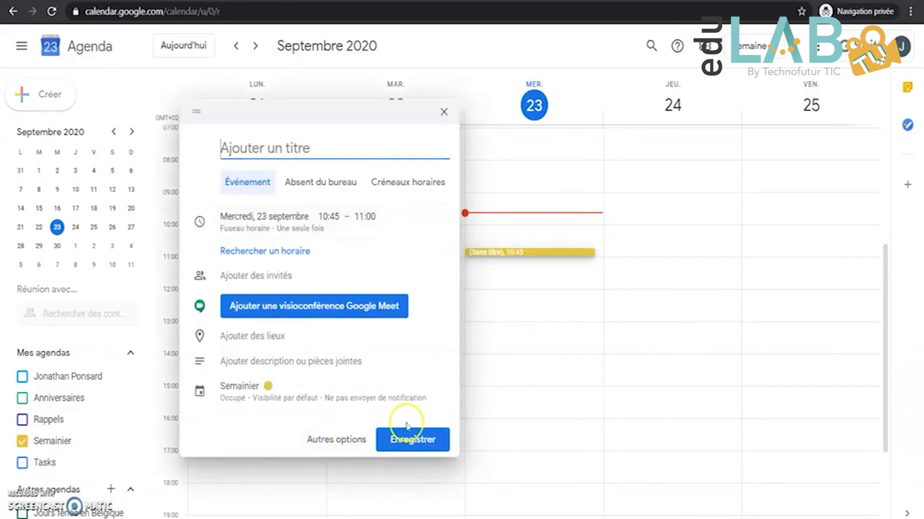
left_click(443, 112)
- Move the Mathématiques event to Thursday 24 September, from 10:00 to 10:50
left_click(372, 224)
left_click_drag(372, 224, 668, 240)
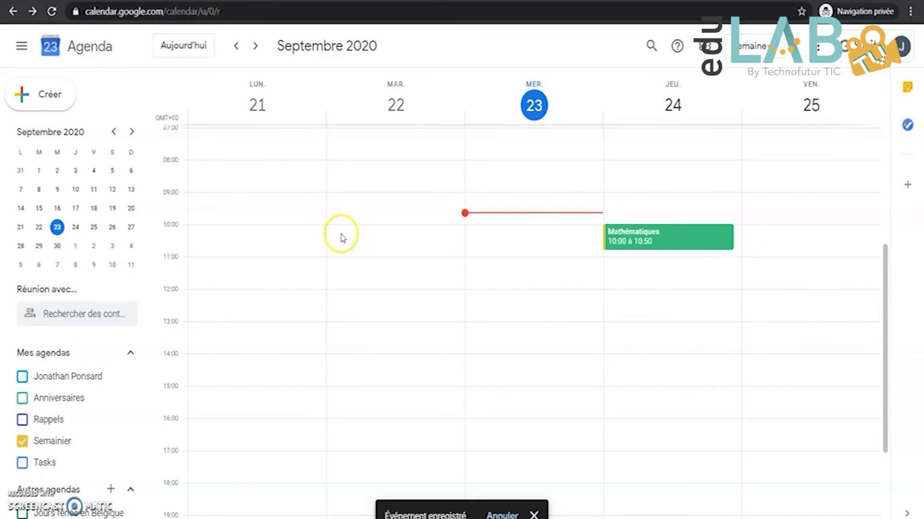
- Start a new event titled Français on Monday 21 September 2020 from 10:00 to 10:50
left_click(274, 234)
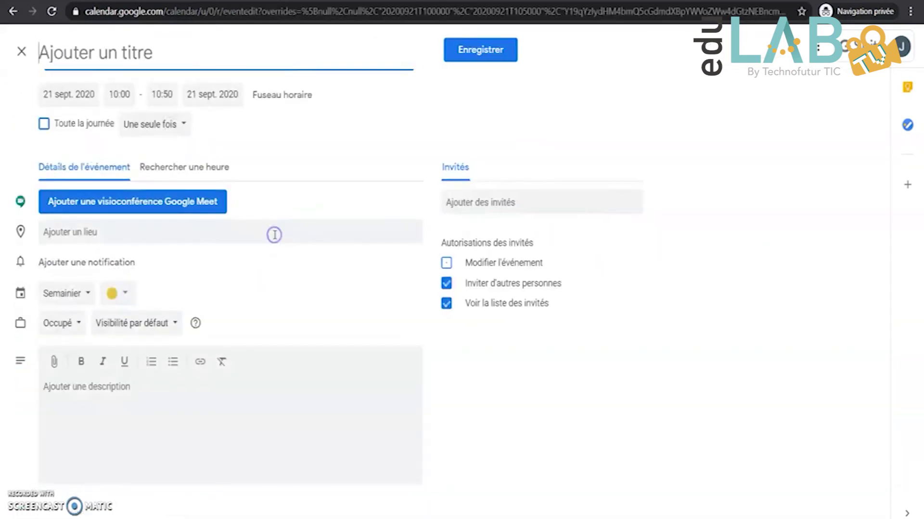
type("Français")
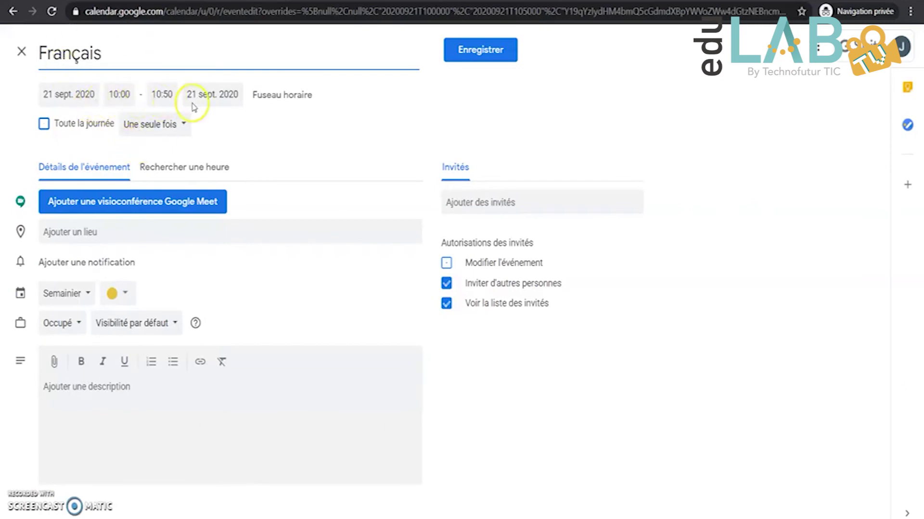
- Give the Français event a custom recurrence of every week on Monday, ending on 30 October 2020, and save it
left_click(182, 129)
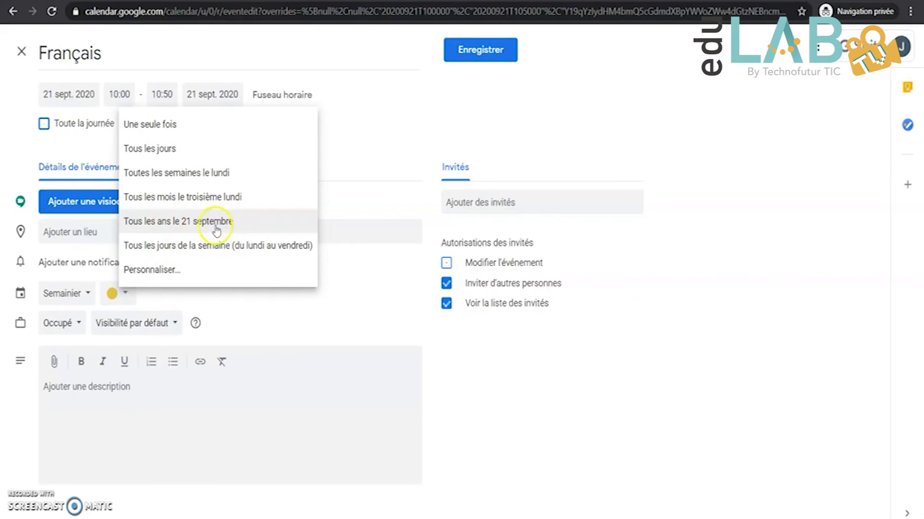
left_click(170, 271)
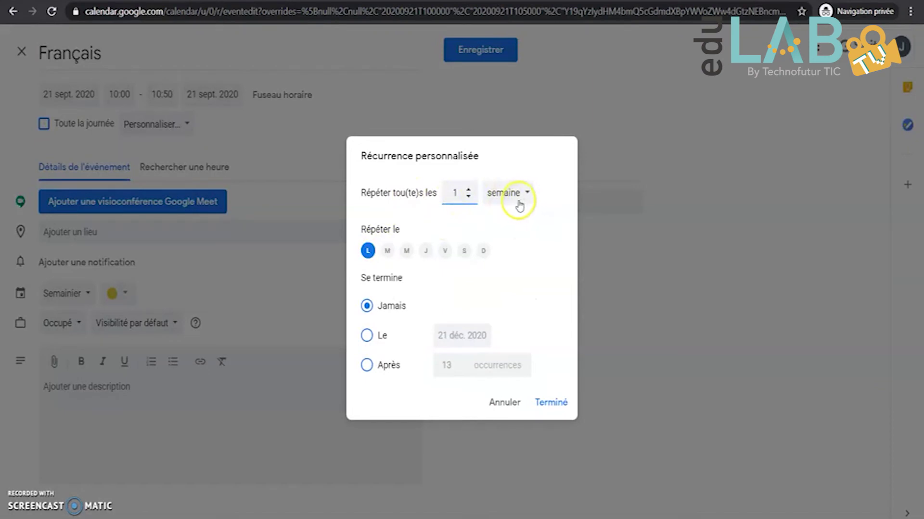
left_click(367, 335)
left_click(462, 332)
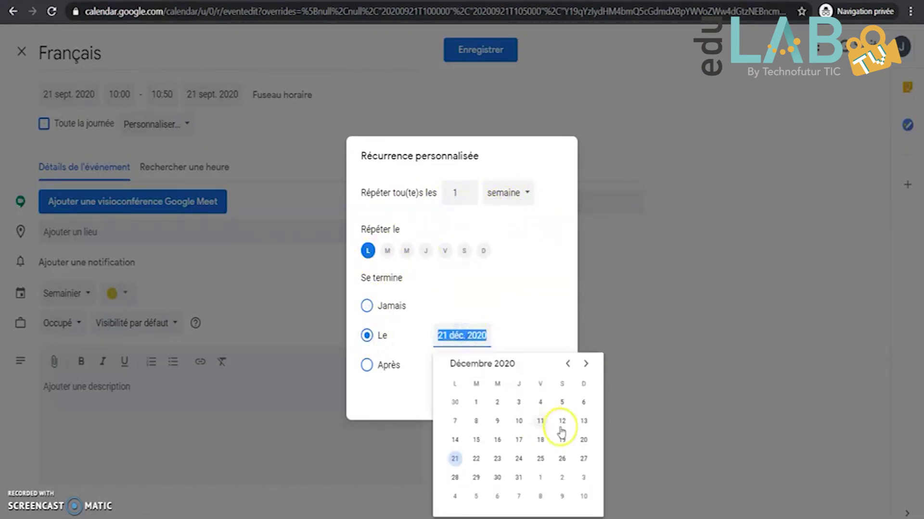
left_click(568, 365)
left_click(568, 365)
left_click(540, 477)
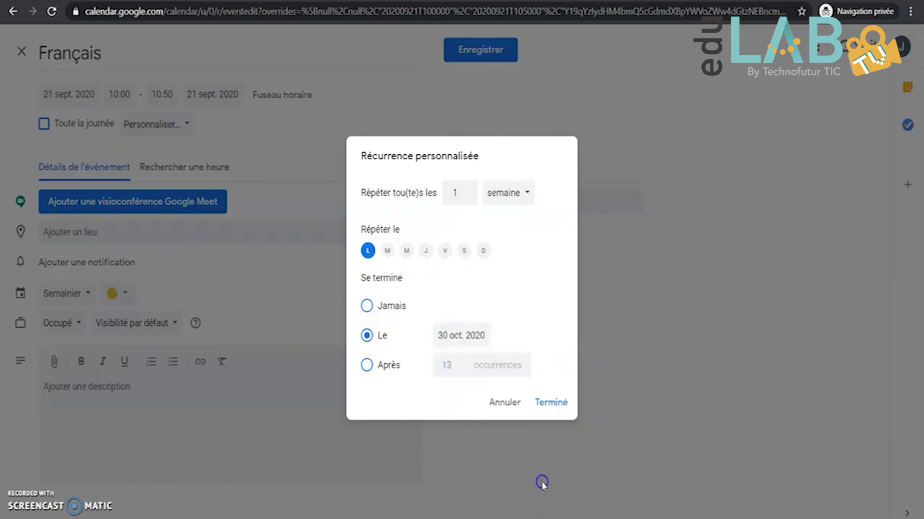
left_click(549, 402)
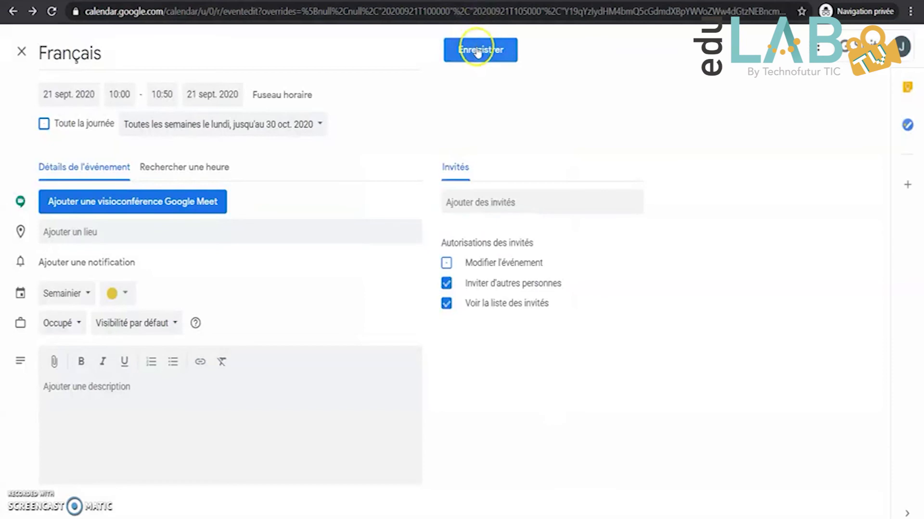
left_click(477, 51)
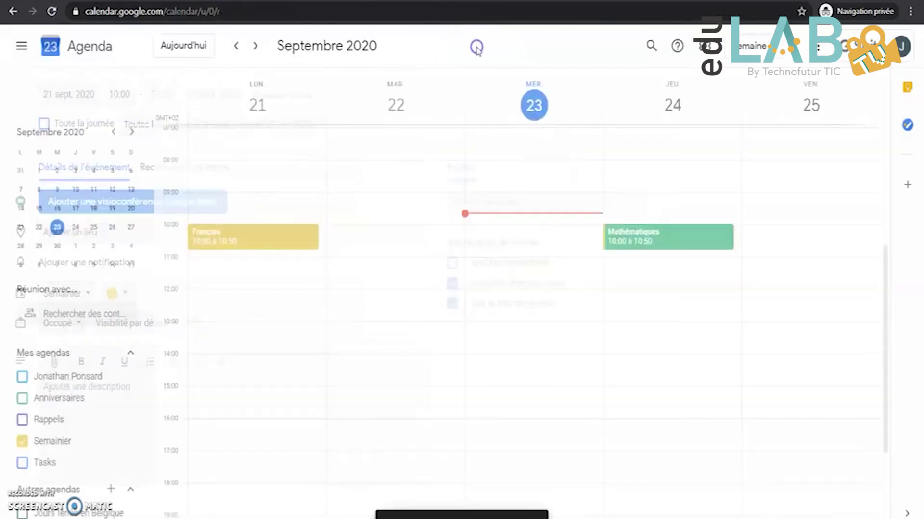
- View the week of 5 October 2020 to check the recurring Français lesson
left_click(256, 46)
left_click(256, 46)
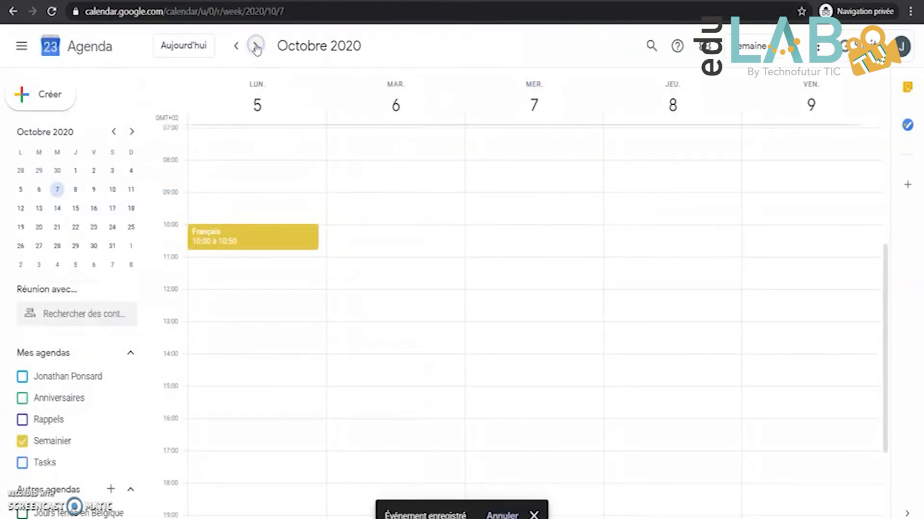